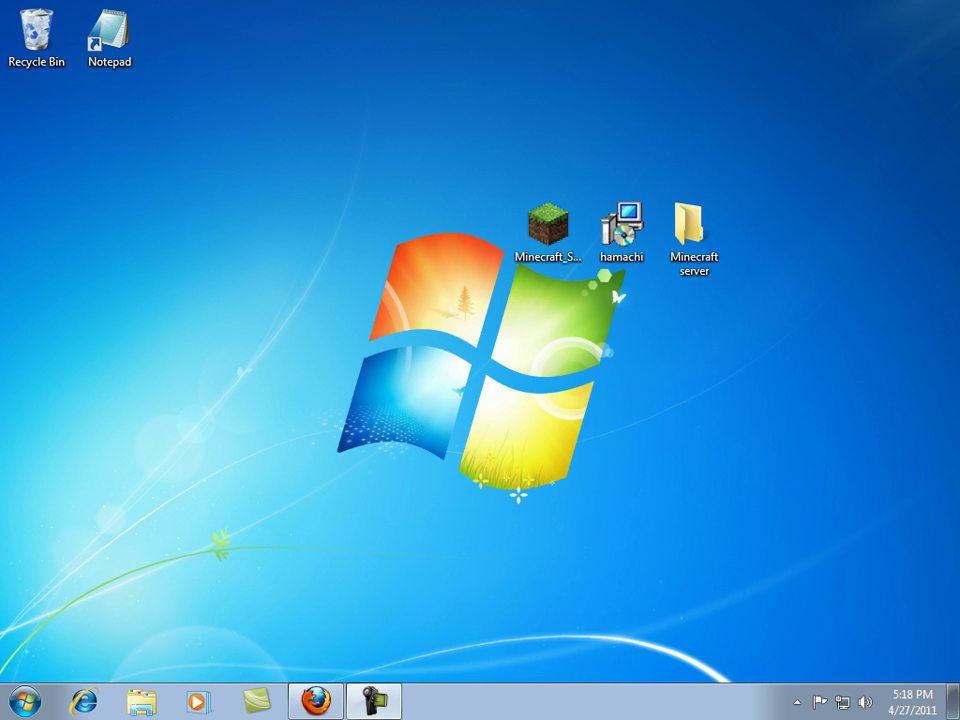
Install Hamachi through the setup wizard, then open the Hamachi client window from the tray.
left_click(621, 232)
left_click(621, 232)
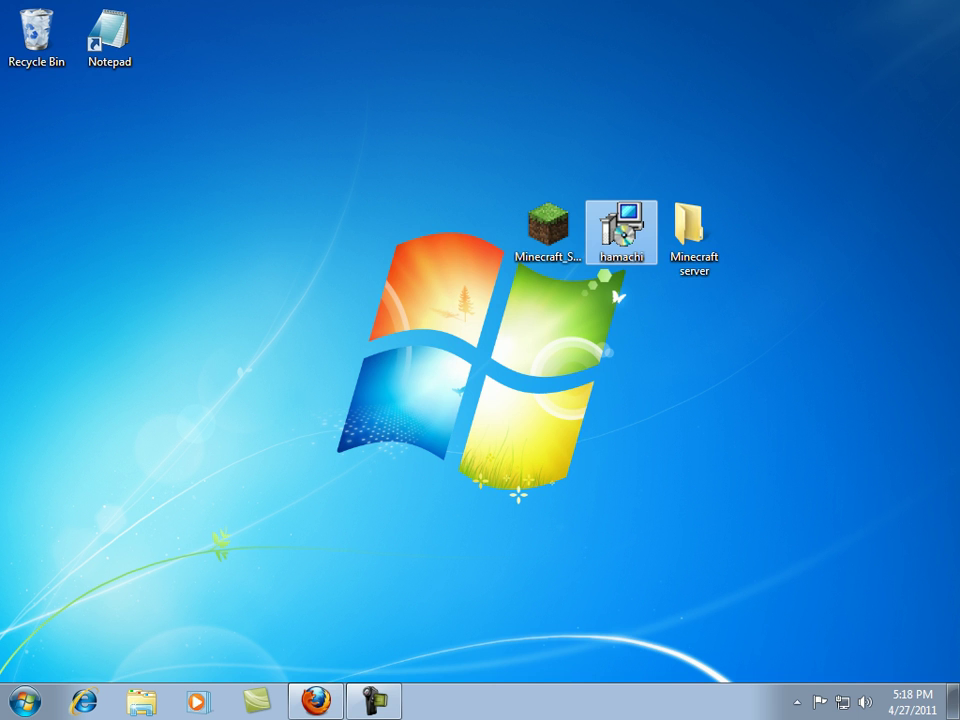
key("Return")
key("Return")
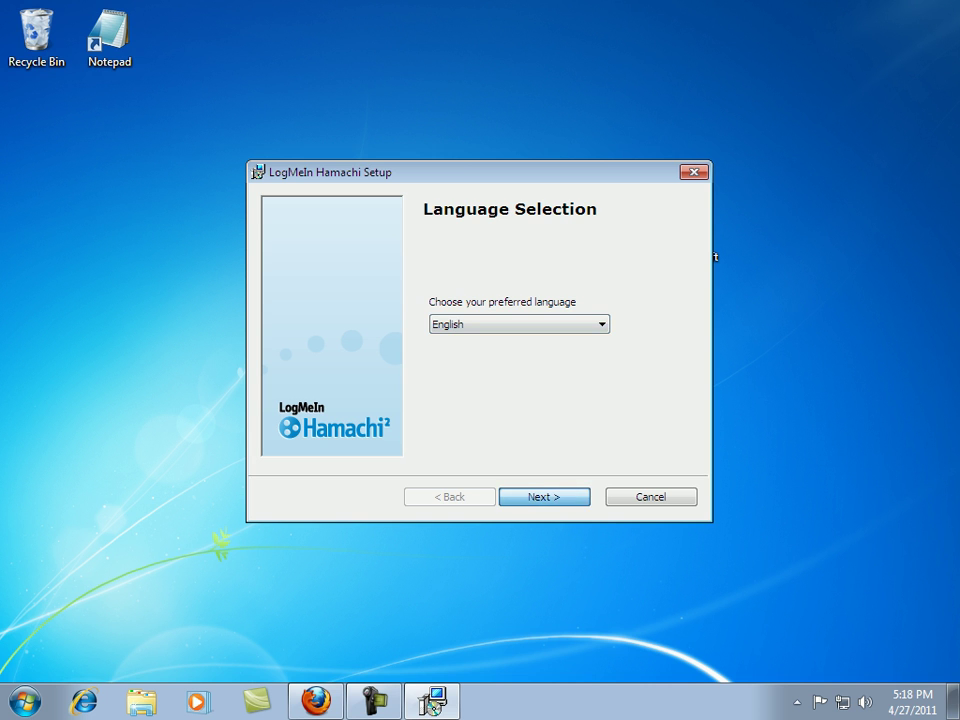
key("Return")
key("Return")
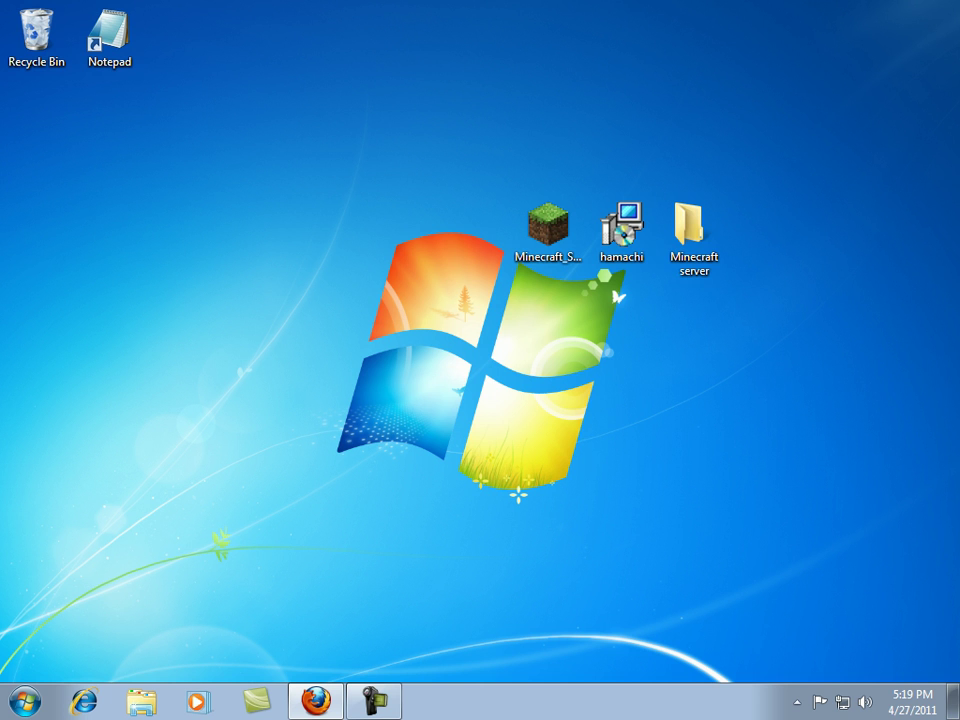
left_click(797, 702)
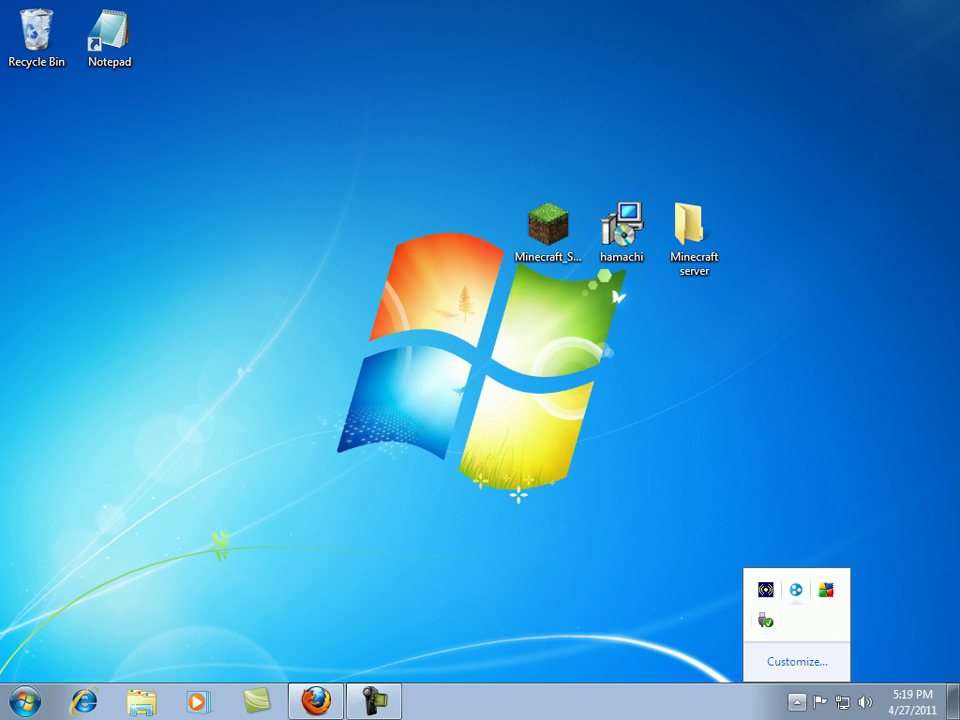
double_click(796, 589)
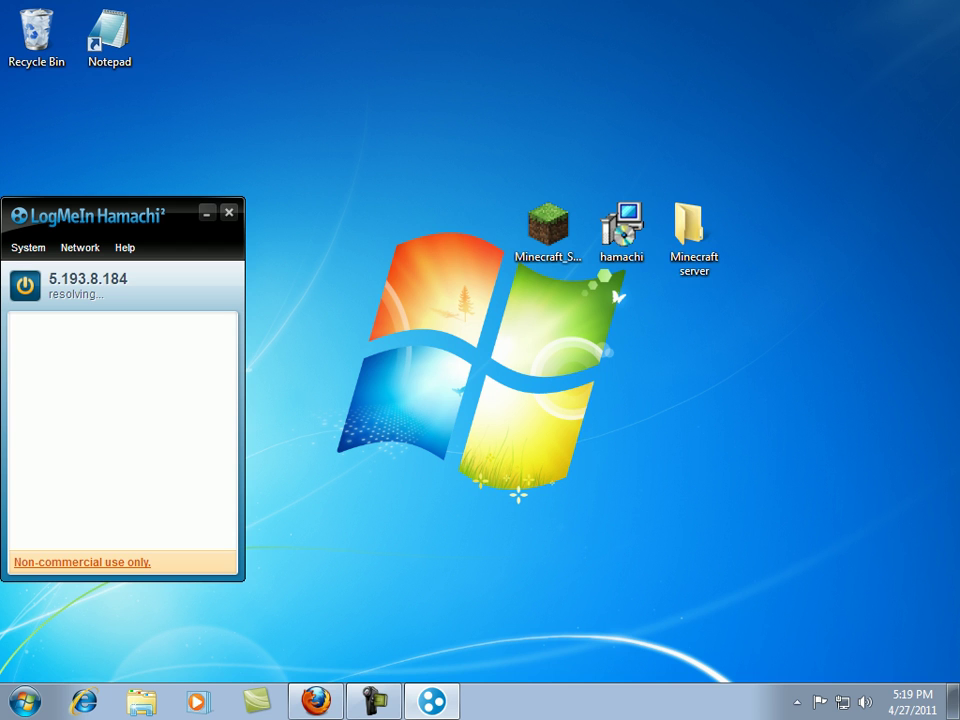
Move the Minecraft_Server(1) program from the desktop into the Minecraft server folder.
right_click(681, 342)
mouse_move(723, 492)
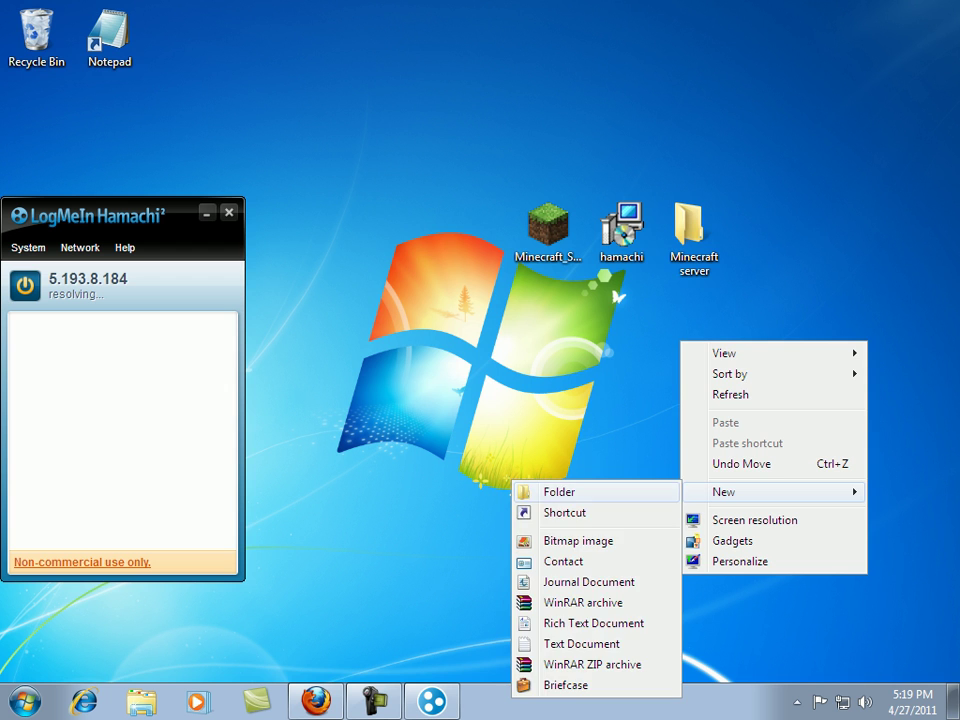
left_click(694, 232)
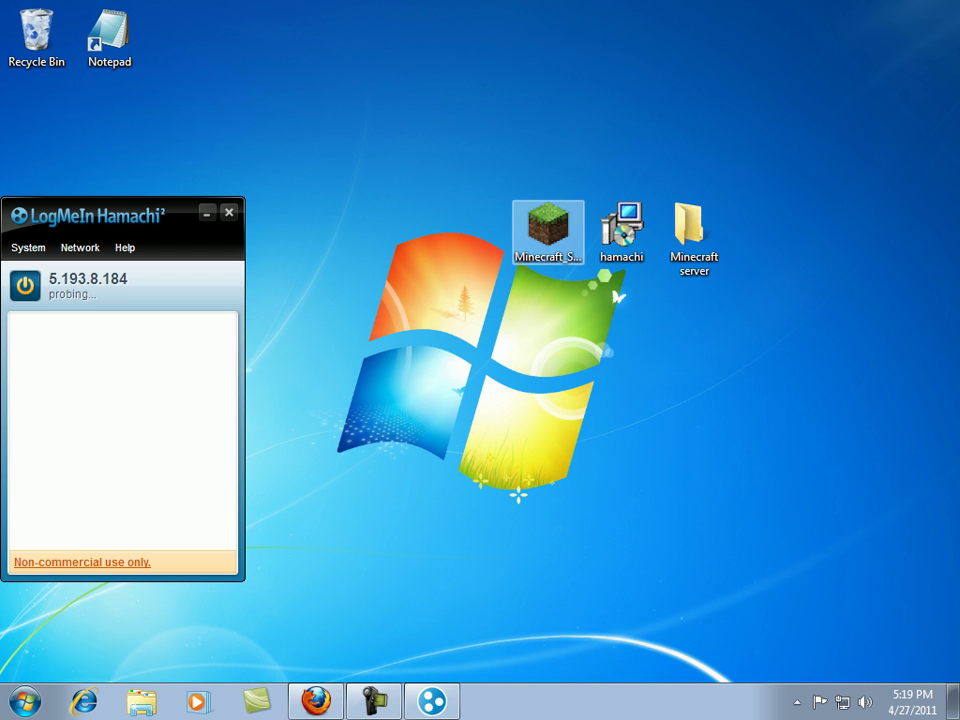
left_click(548, 230)
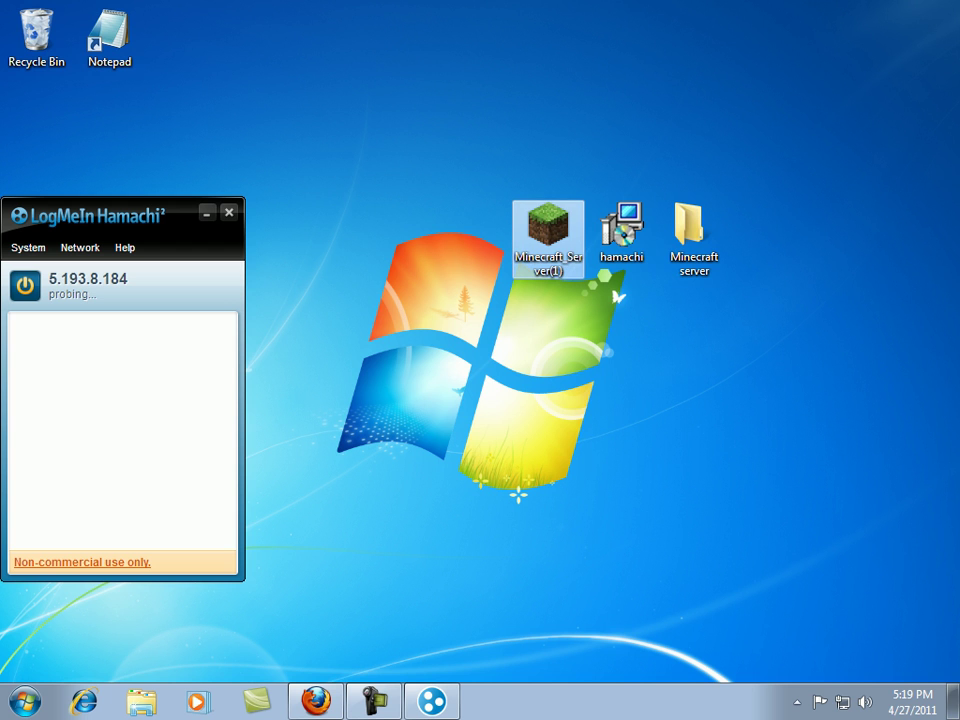
left_click_drag(548, 230, 694, 235)
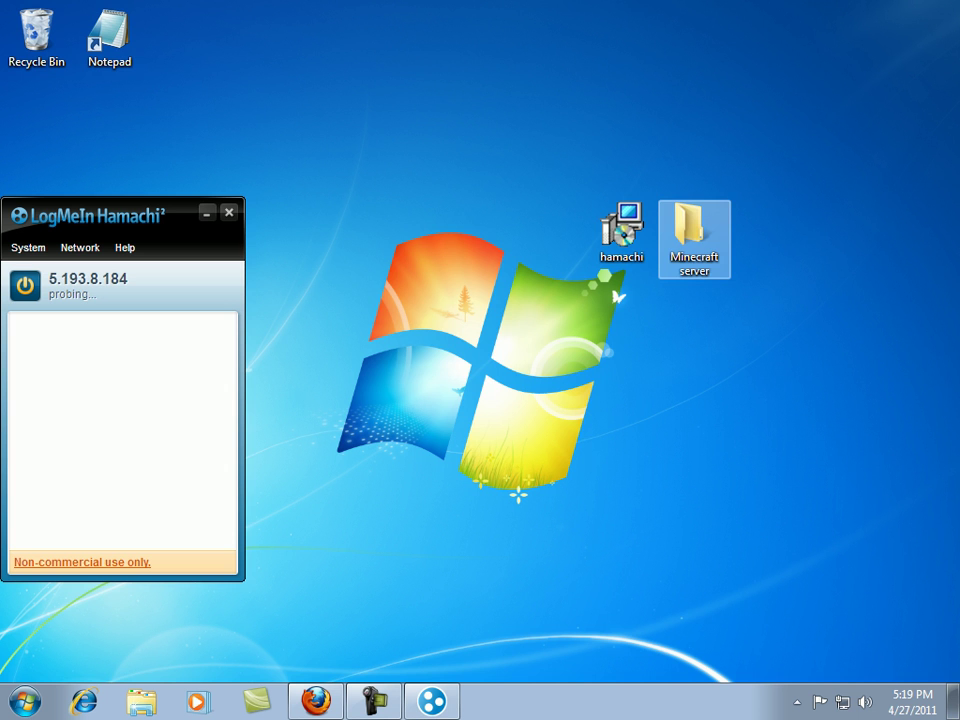
Run Minecraft_Server(1) once from its folder to generate world and config files, then close it.
key("Return")
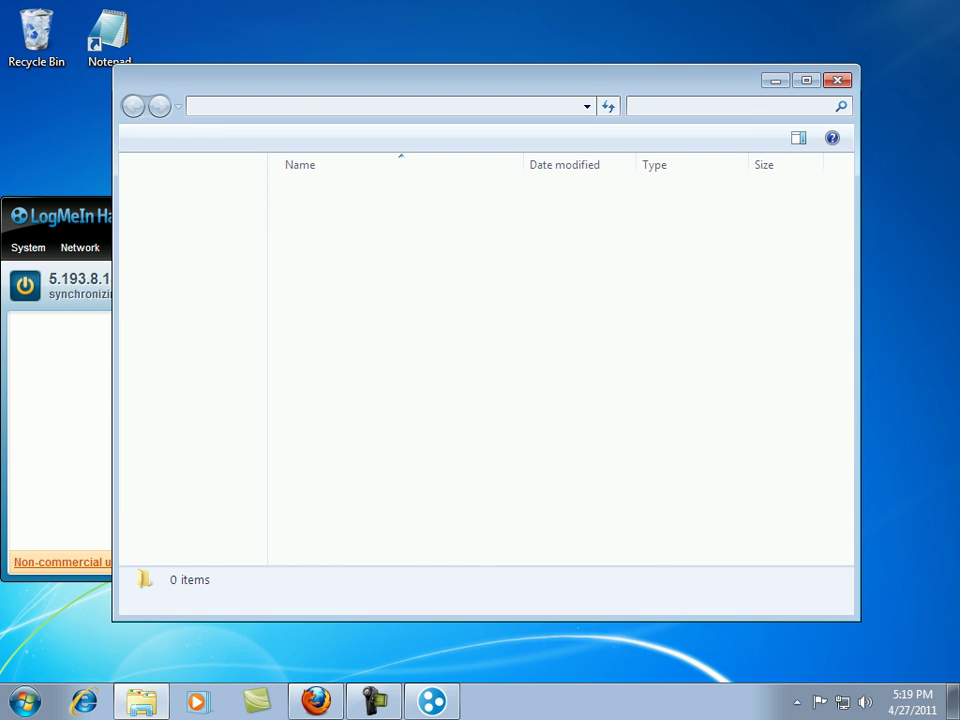
double_click(350, 191)
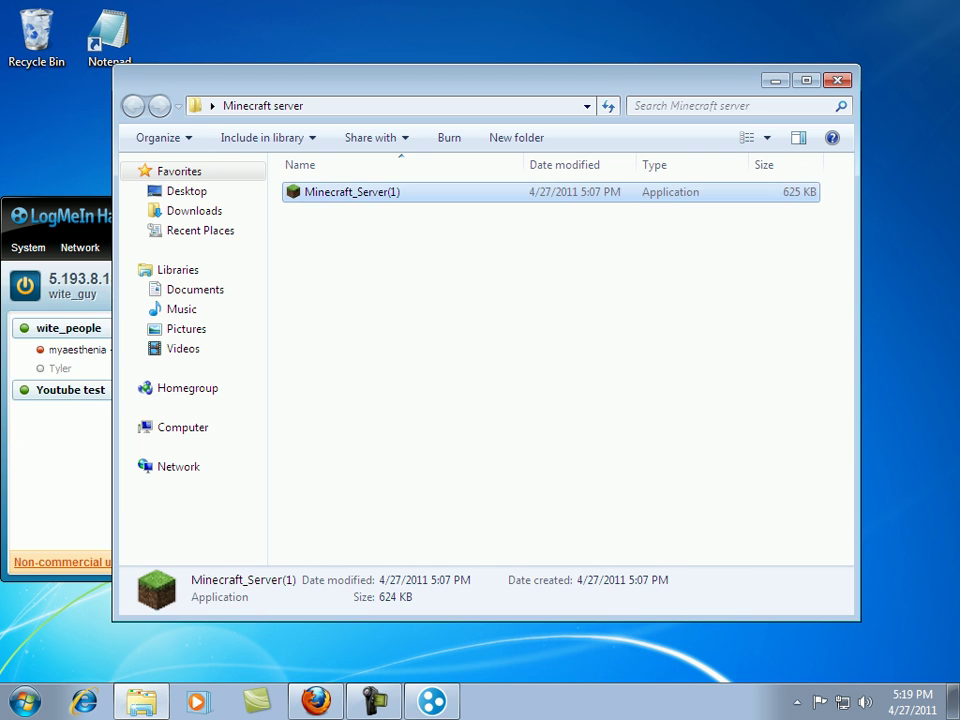
key("Return")
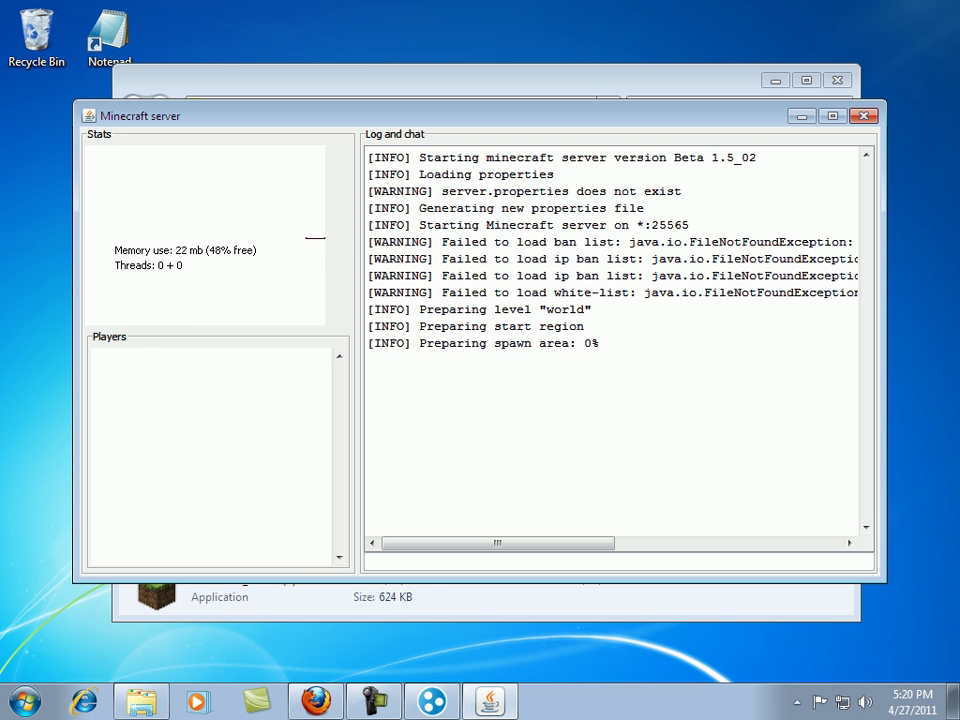
key("alt+F4")
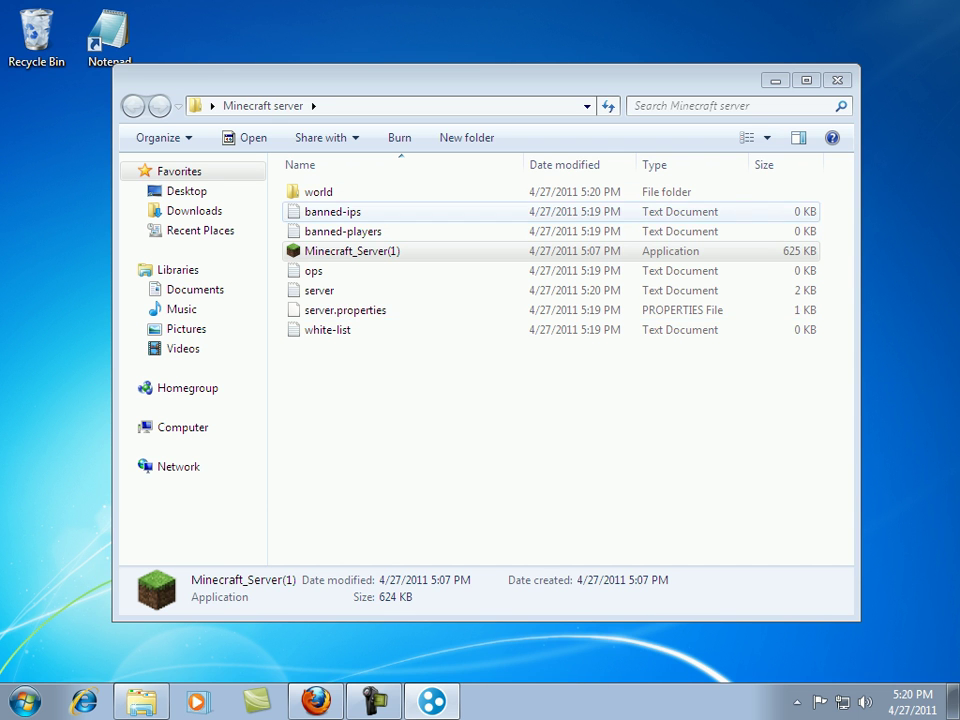
Start a new Hamachi network with ID 'Youtube test' and enter a network password.
left_click_drag(450, 80, 567, 81)
left_click(431, 701)
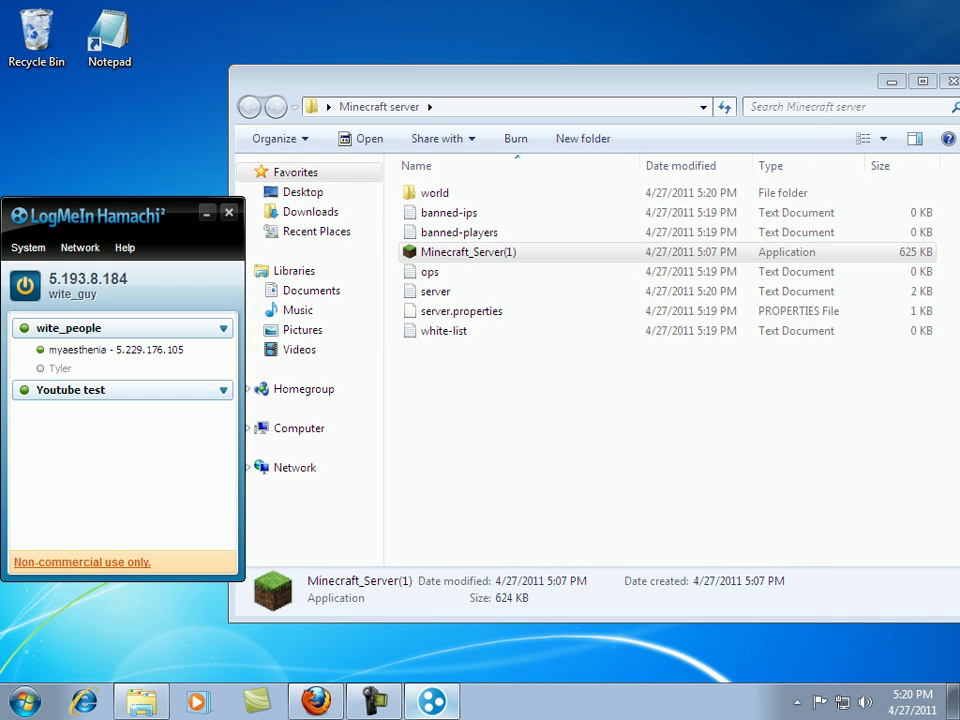
left_click(80, 247)
left_click(126, 272)
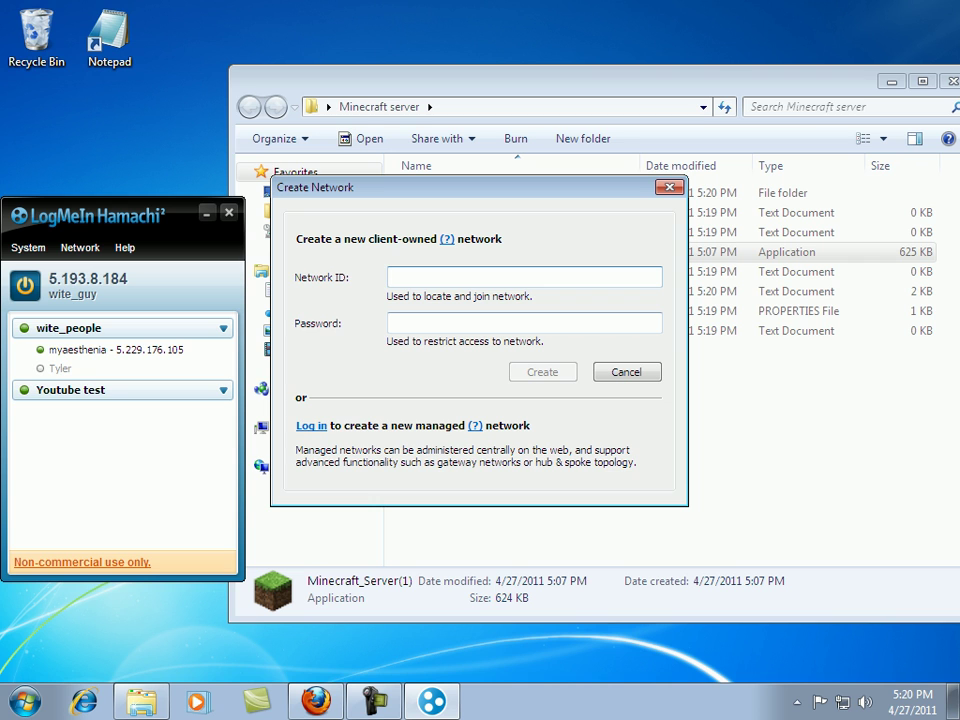
type("YOUT")
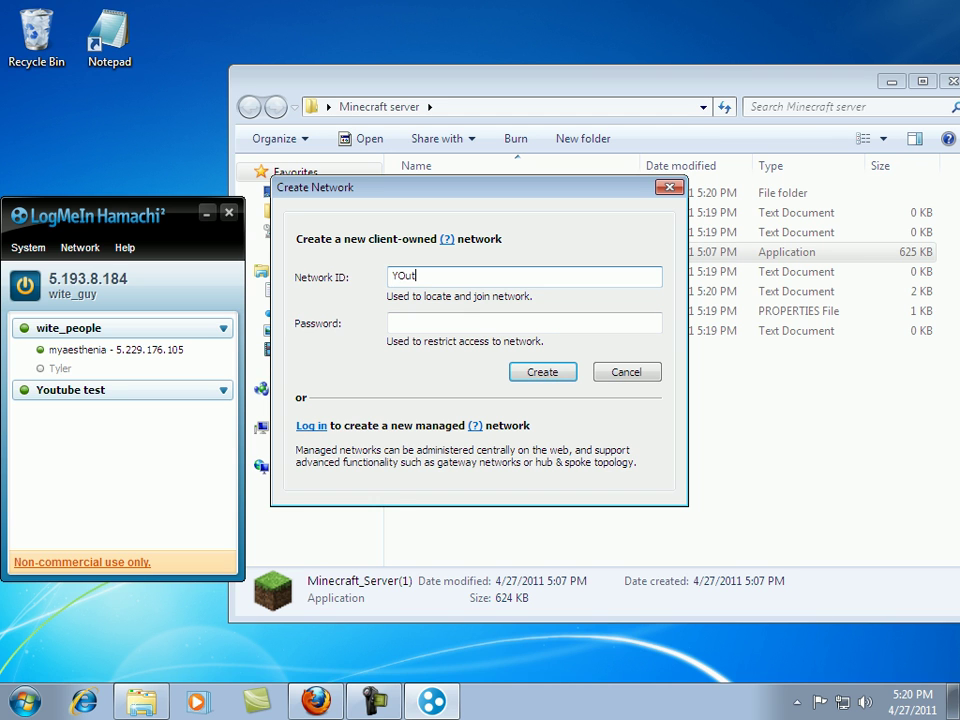
key("BackSpace")
key("BackSpace")
key("BackSpace")
type("outube test")
left_click(390, 323)
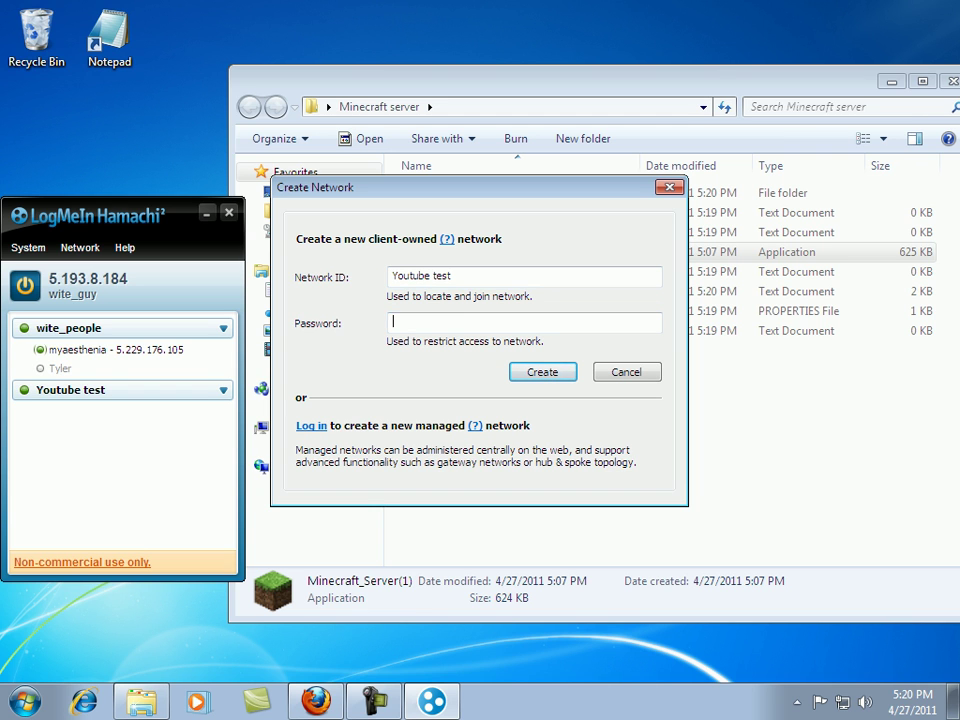
type("1234")
Correct the network ID to 'Youtube test2', create the network, and select it in the list.
left_click(450, 276)
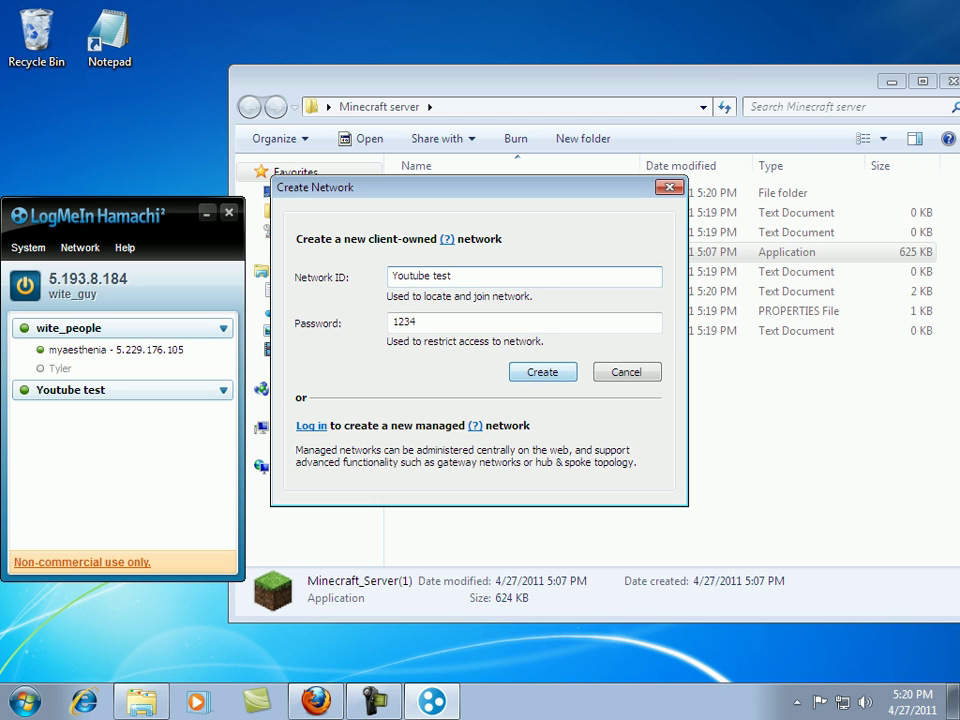
left_click_drag(450, 276, 432, 276)
type("t")
key("BackSpace")
type("test2")
key("Return")
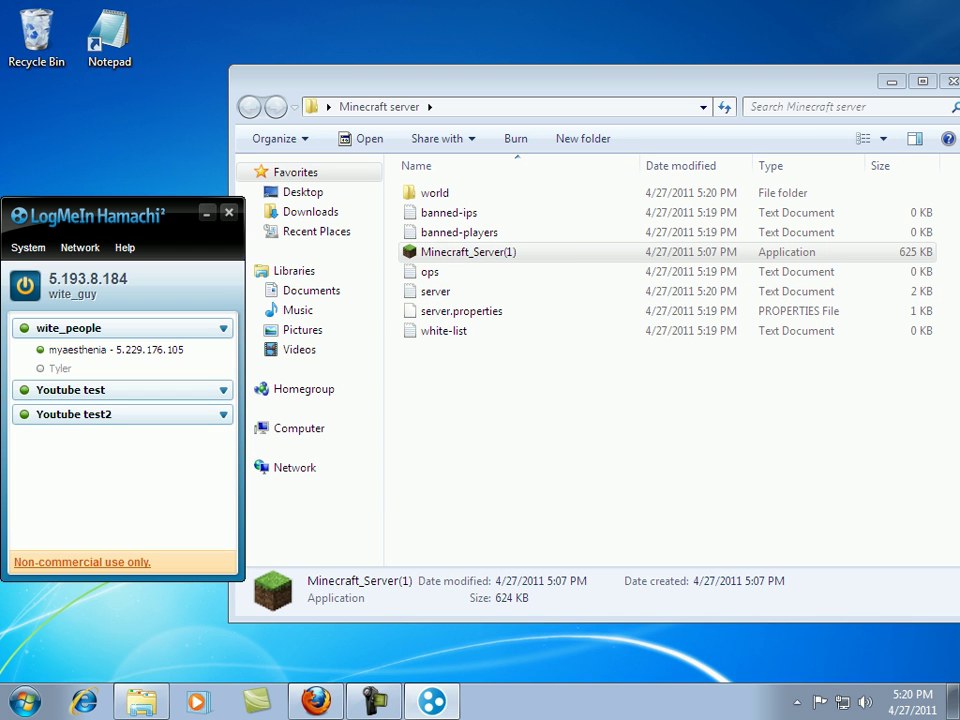
left_click(122, 414)
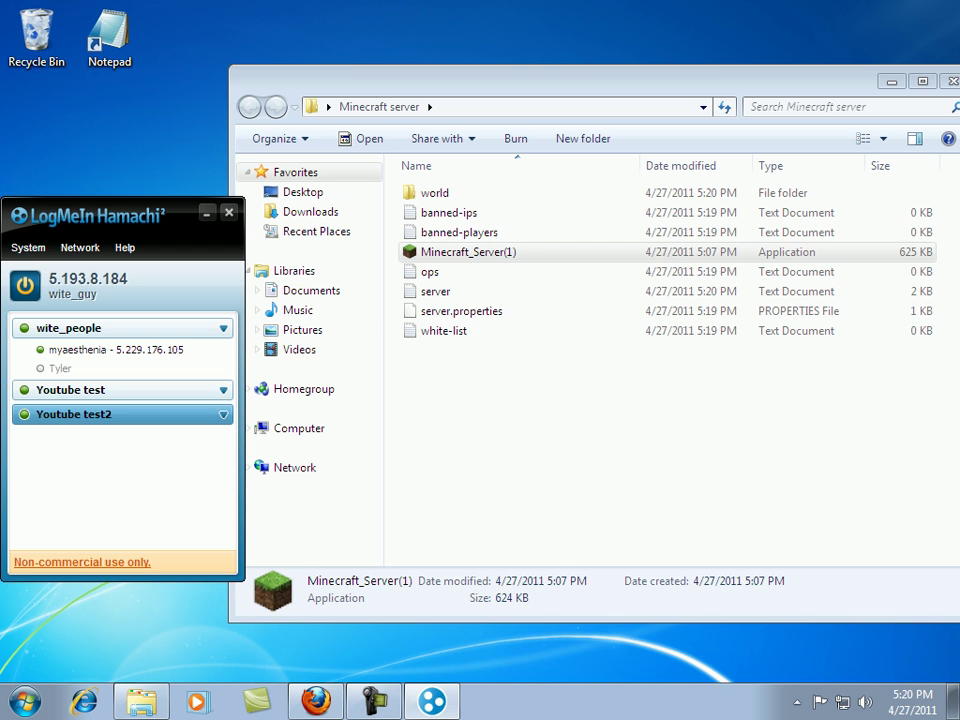
Open server.properties in Notepad and change level-name from world to Youtube.
left_click(461, 311)
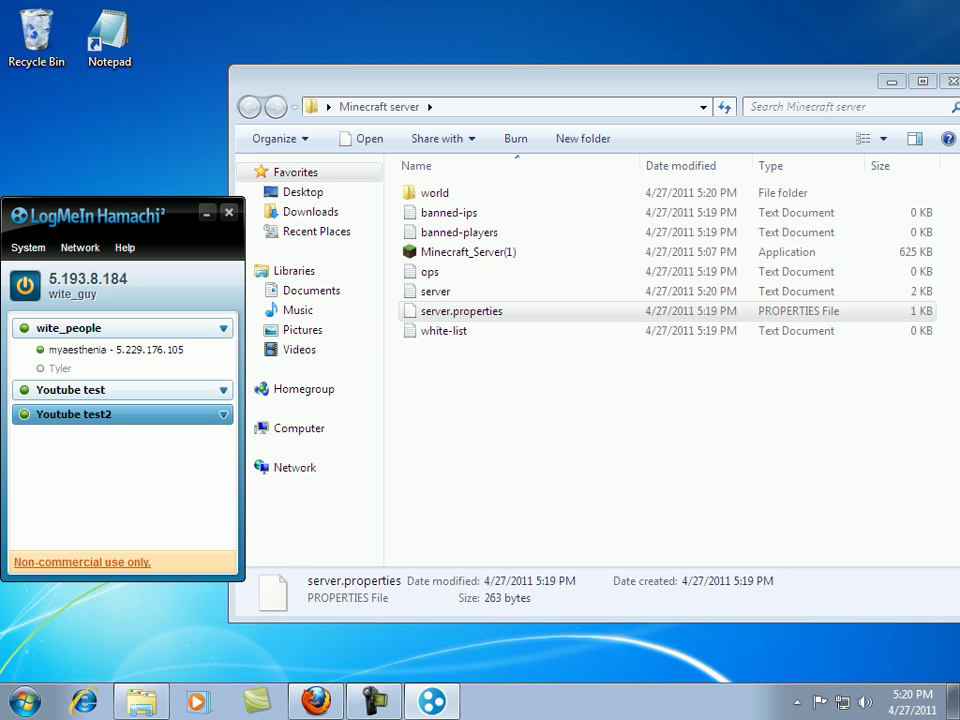
left_click(109, 37)
left_click_drag(461, 311, 109, 37)
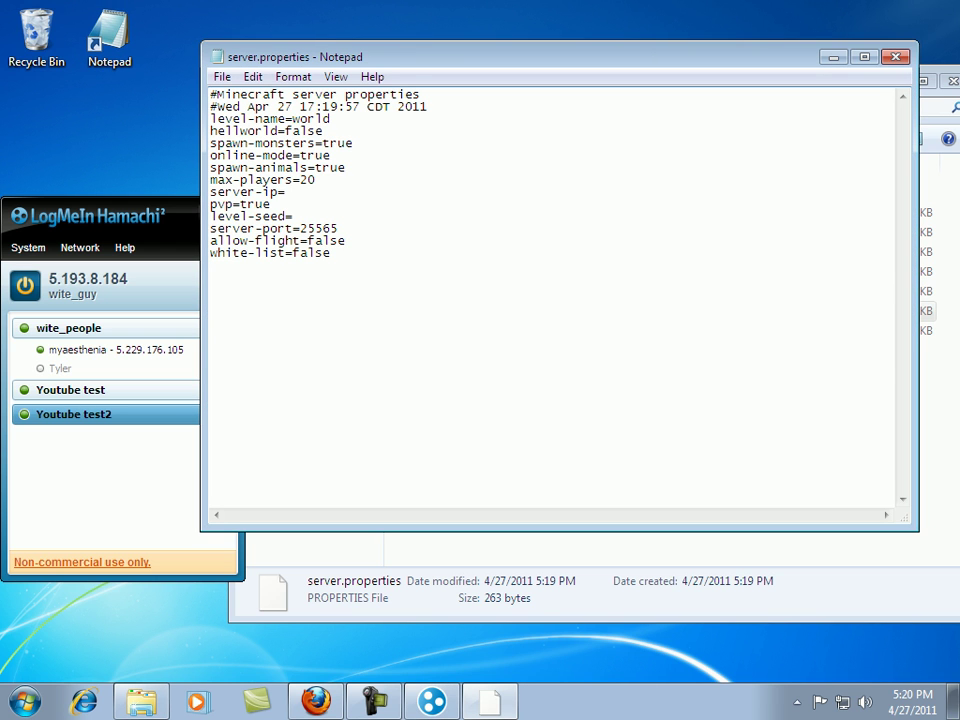
double_click(311, 118)
double_click(240, 130)
left_click(240, 130)
left_click_drag(300, 106, 325, 118)
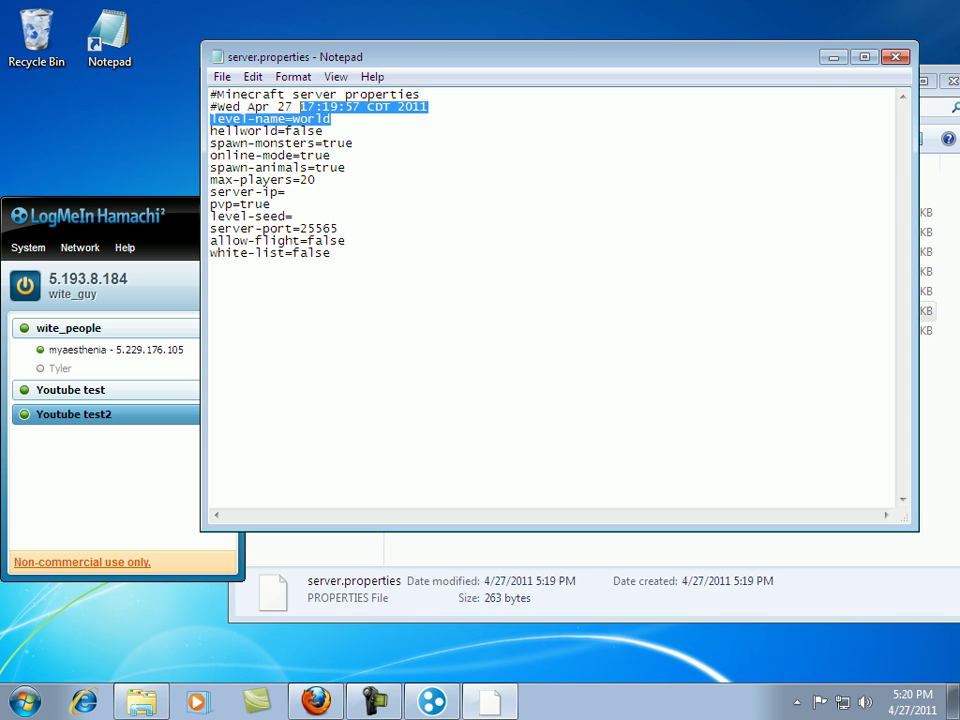
double_click(311, 118)
type("Youtube")
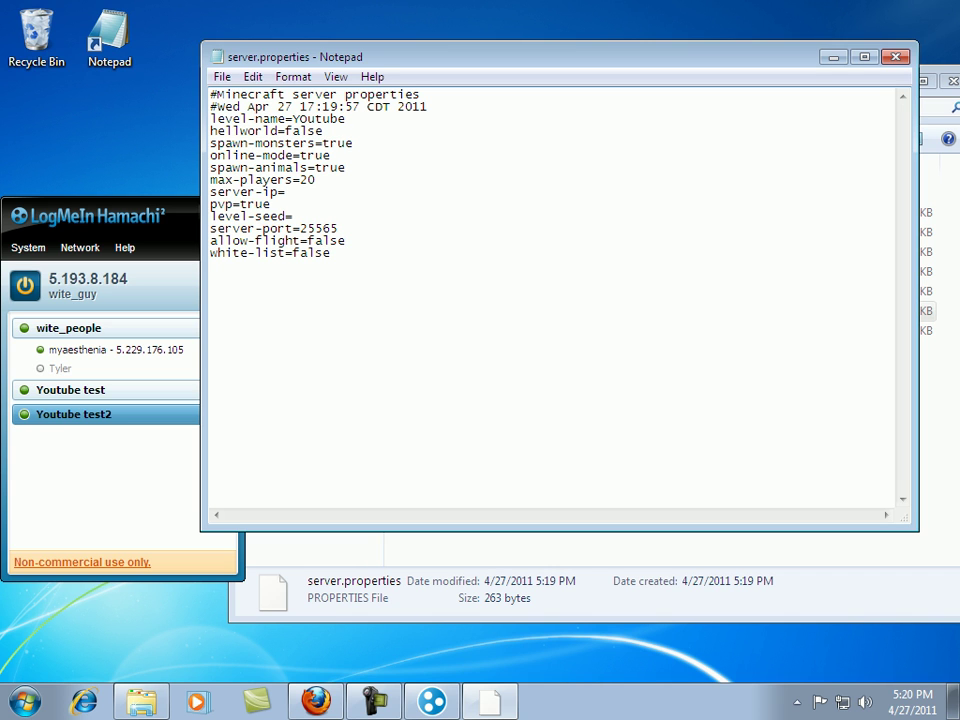
key("BackSpace")
key("BackSpace")
key("BackSpace")
key("BackSpace")
key("BackSpace")
key("BackSpace")
type("outube")
Set spawn-monsters and online-mode to false and server-ip to 5.193.8.184.
key("Down")
key("Down")
key("shift+End")
type("false")
key("ctrl+shift+Left")
type("false")
type("5")
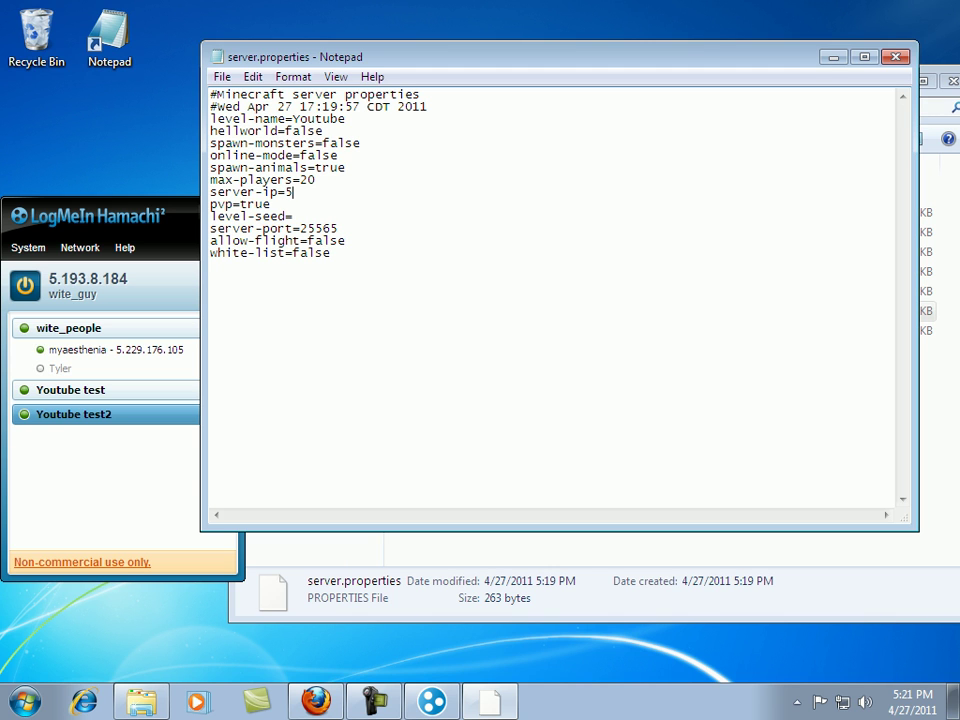
type(".193.8.184")
Save the edited server.properties file.
key("alt")
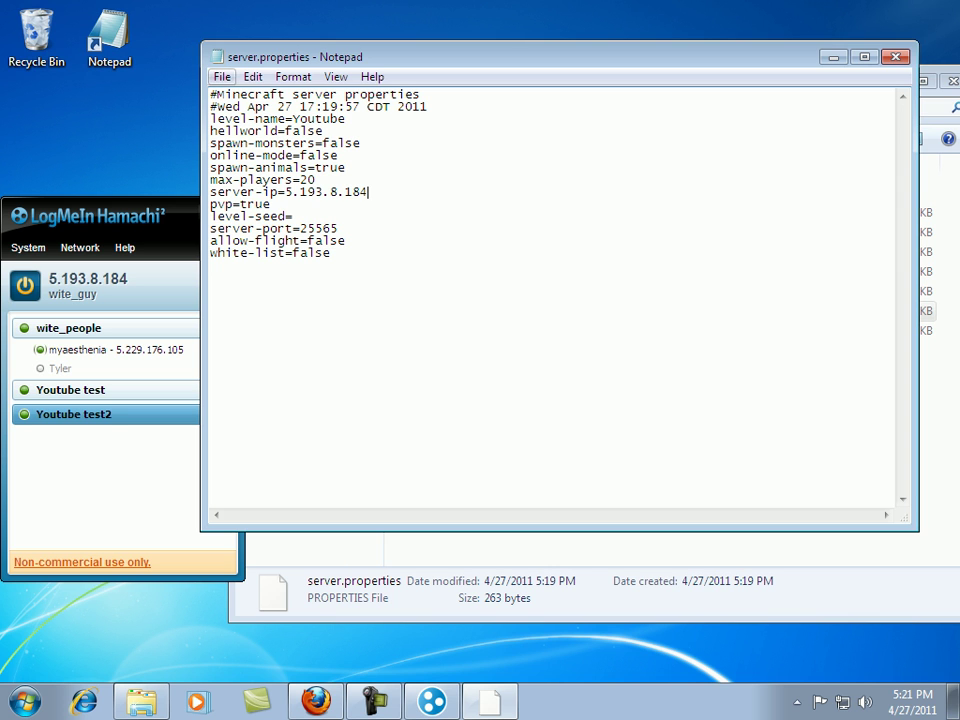
key("f")
key("Down")
key("Down")
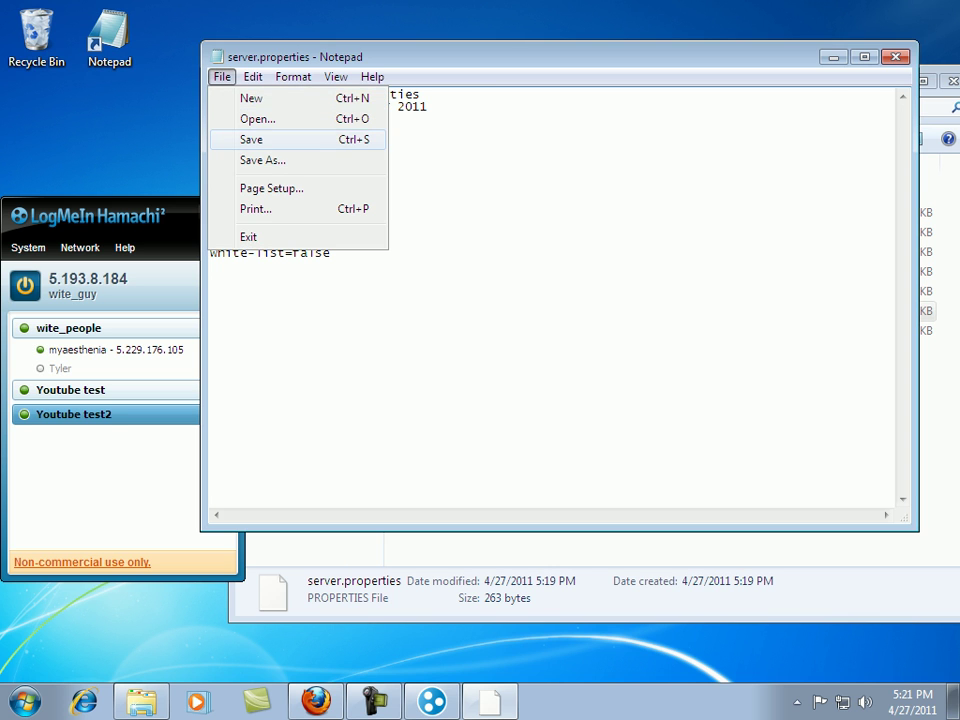
key("Return")
Close Notepad and start Minecraft_Server(1), accepting the security warning, so it runs on 5.193.8.184:25565.
key("alt+F4")
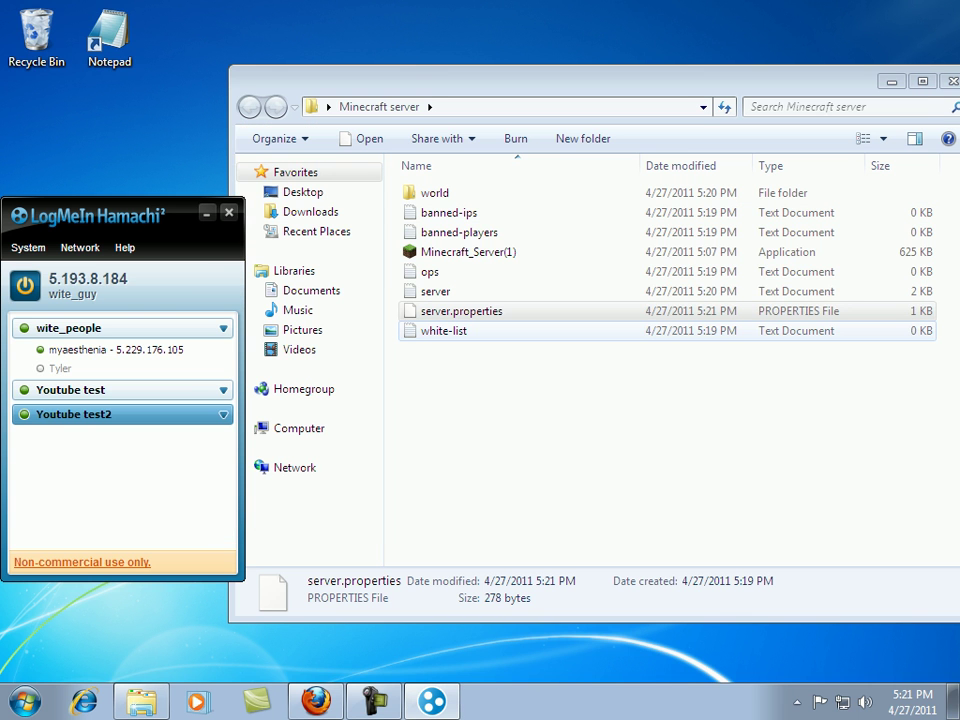
double_click(468, 252)
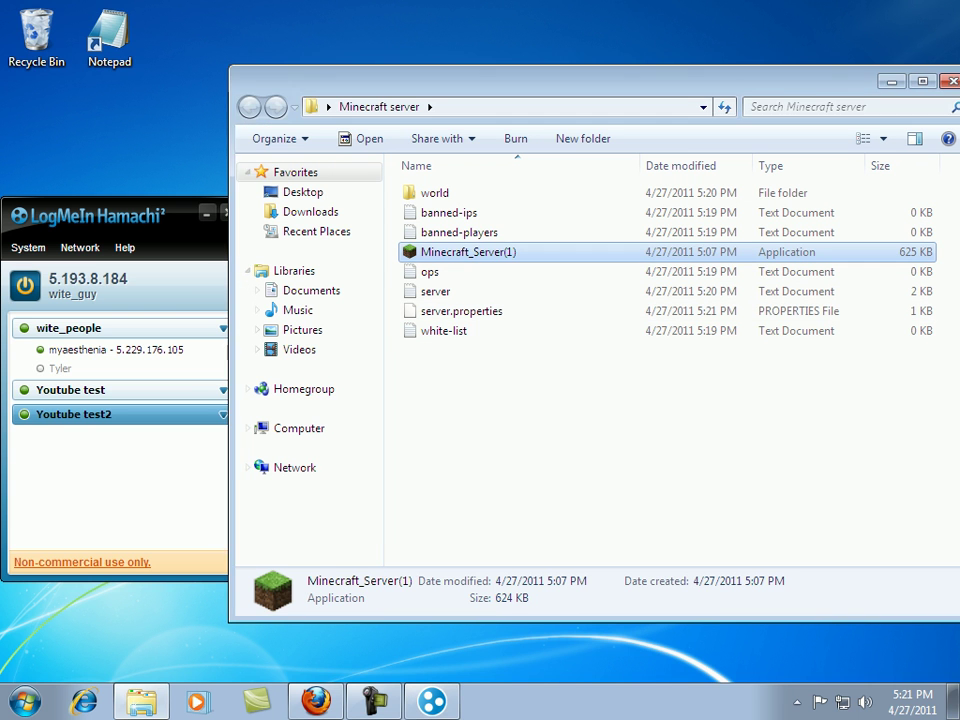
key("Return")
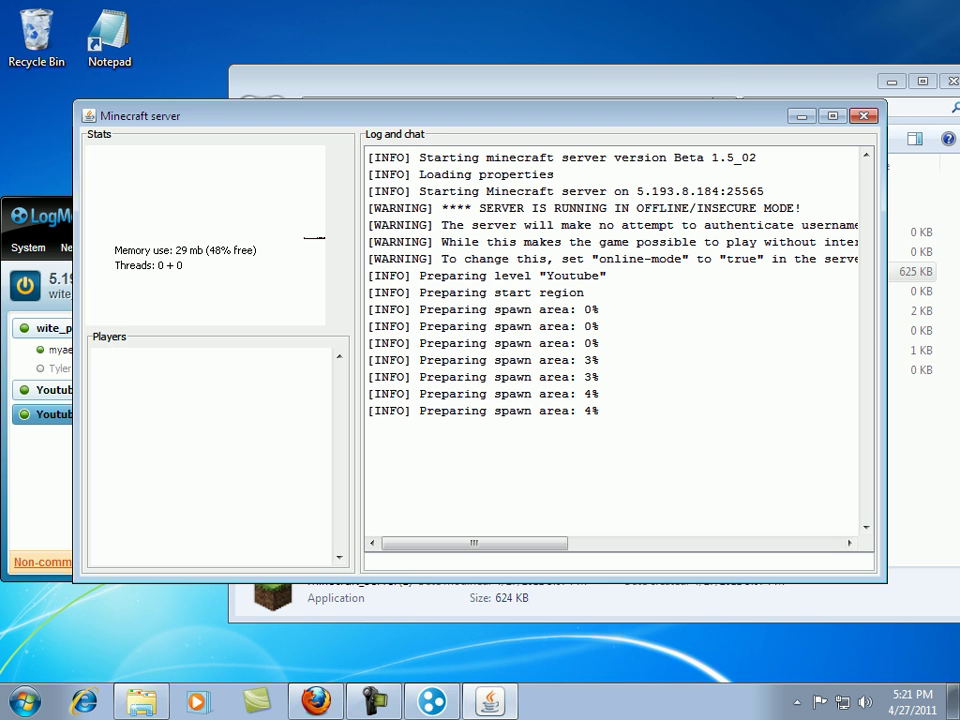
key("alt+Tab")
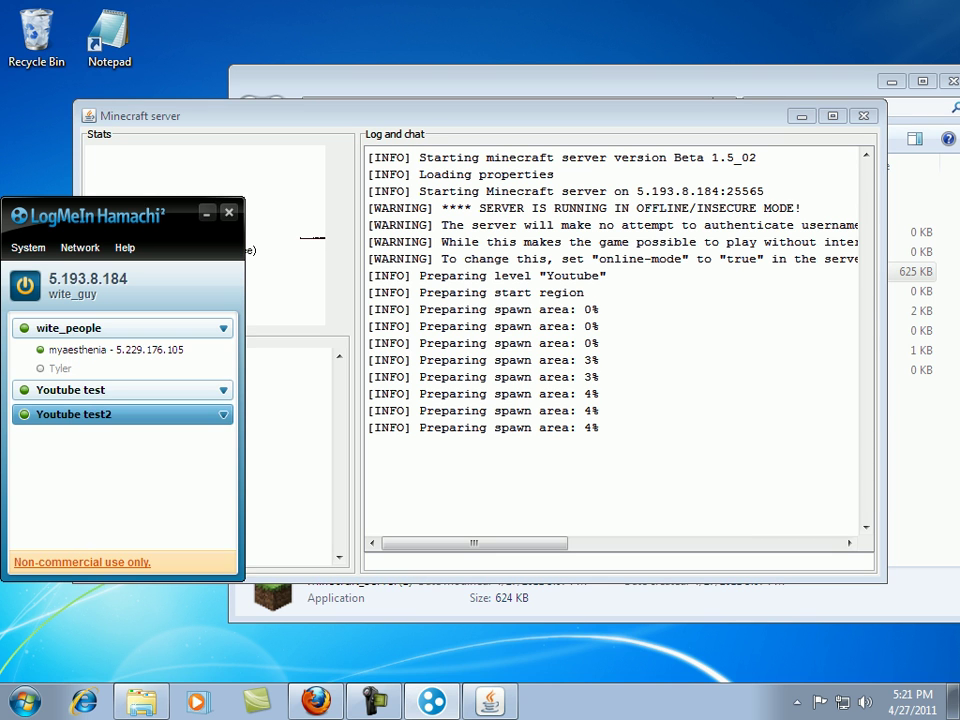
key("alt+Tab")
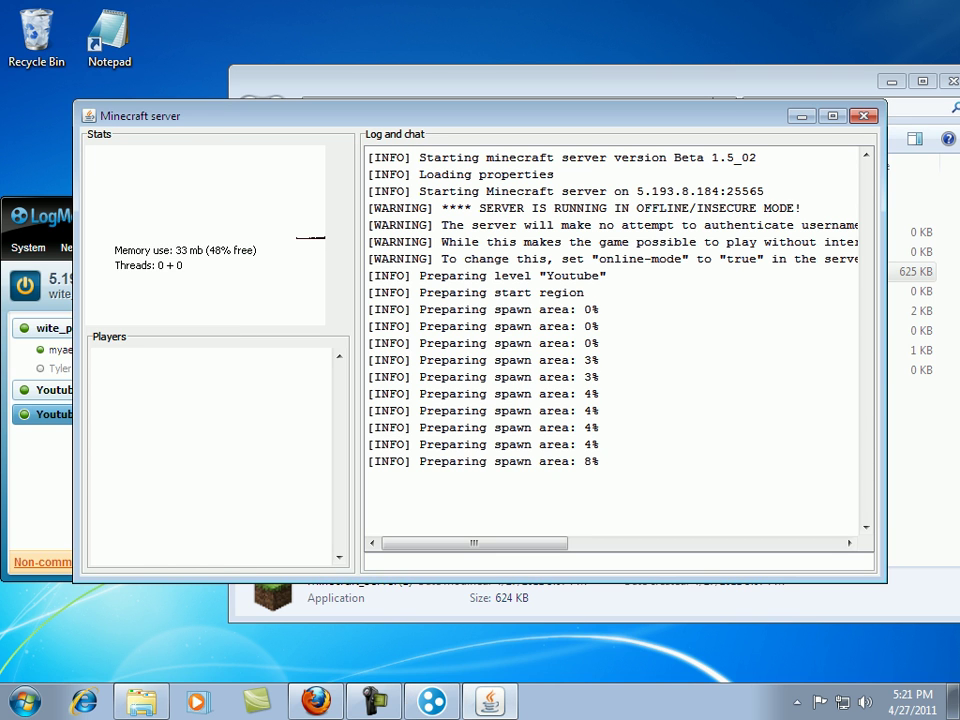